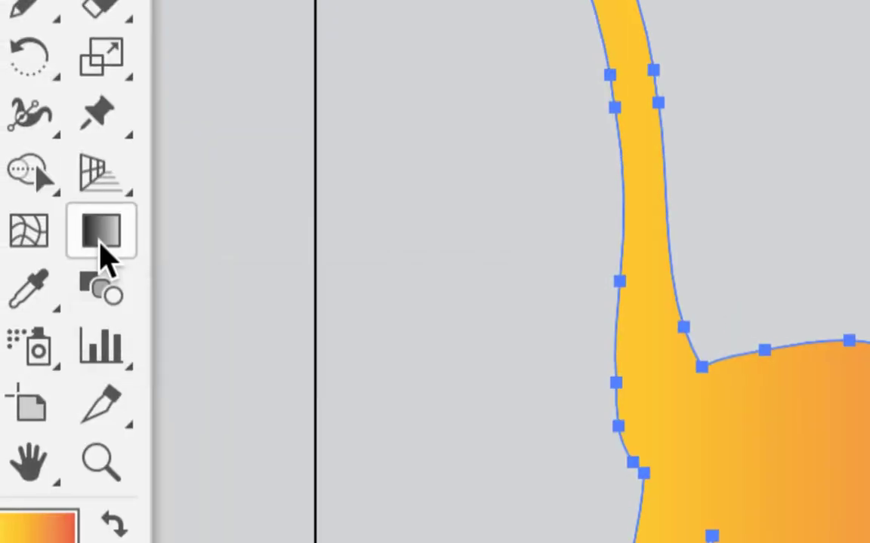
- Activate the Gradient tool on the selected giraffe and hide the gradient annotator
{"action": "left_click", "coordinate": [102, 240]}
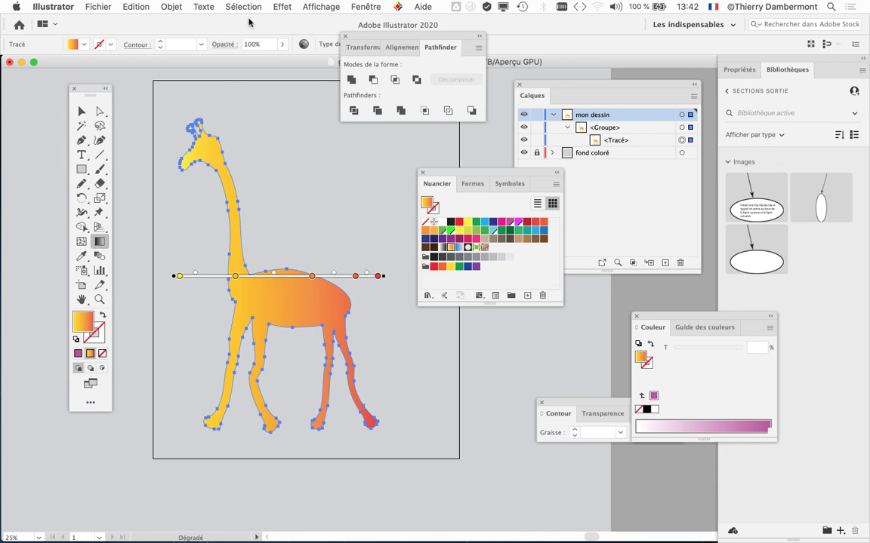
{"action": "left_click", "coordinate": [313, 6]}
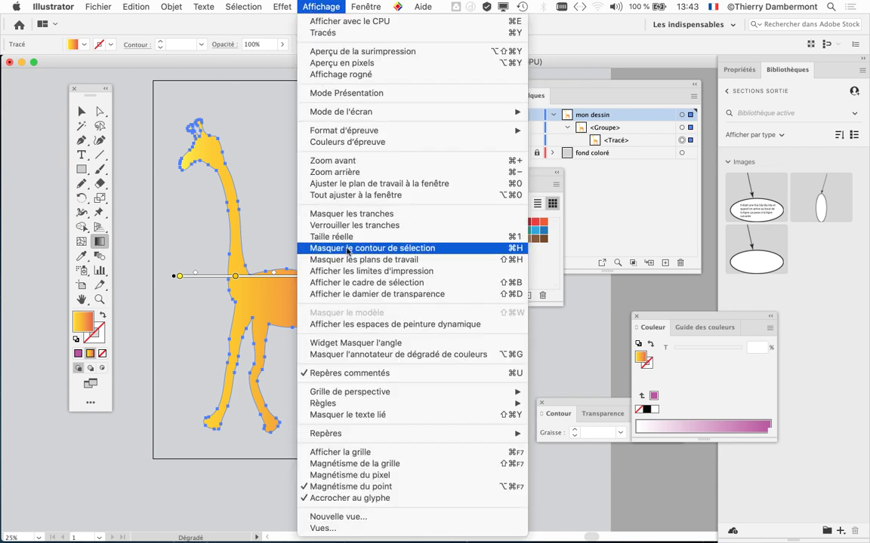
{"action": "left_click", "coordinate": [360, 354]}
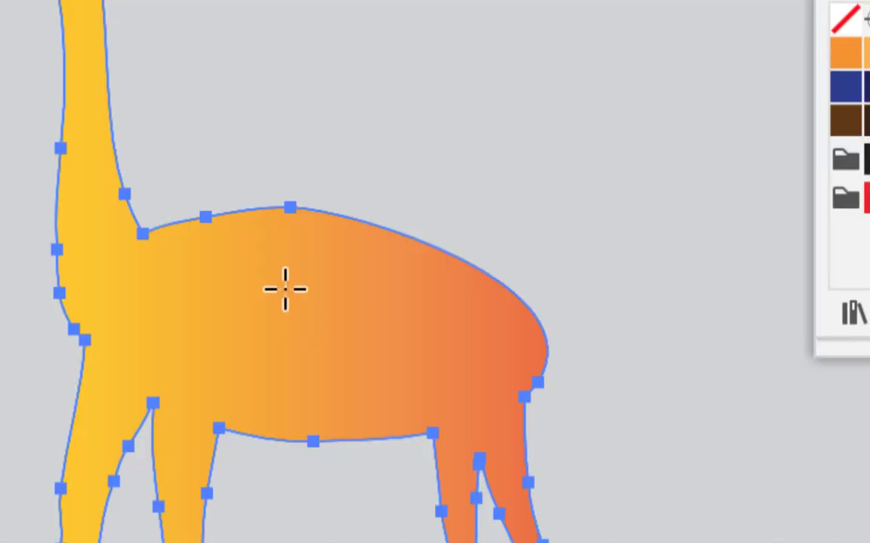
- Redraw the giraffe's gradient freehand in several diagonal directions, finishing with a yellow head and red front legs
{"action": "left_click_drag", "start_coordinate": [291, 311], "coordinate": [433, 28]}
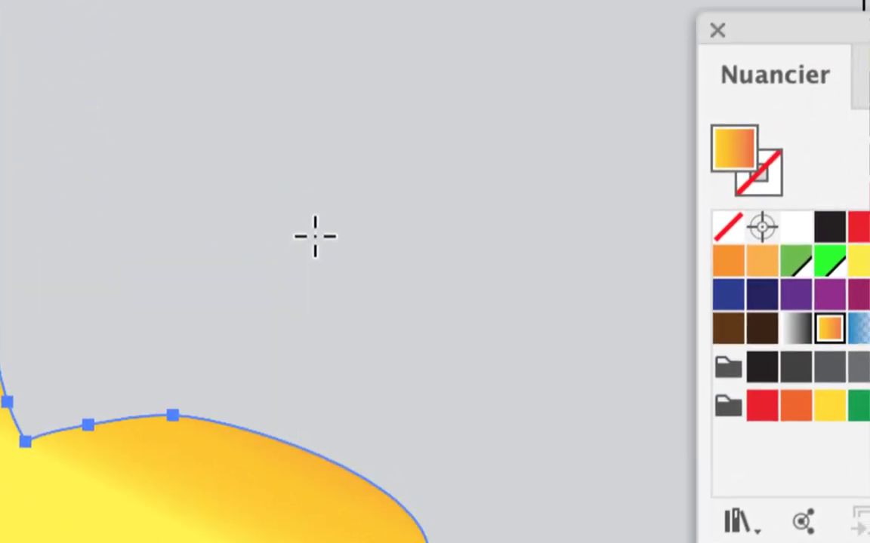
{"action": "left_click_drag", "start_coordinate": [233, 259], "coordinate": [312, 314]}
{"action": "left_click_drag", "start_coordinate": [264, 210], "coordinate": [227, 292]}
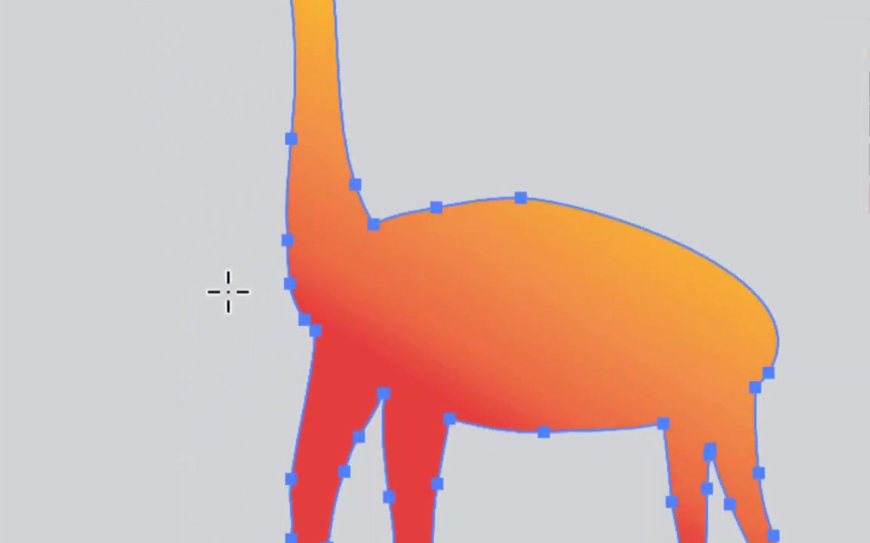
{"action": "key", "text": "v"}
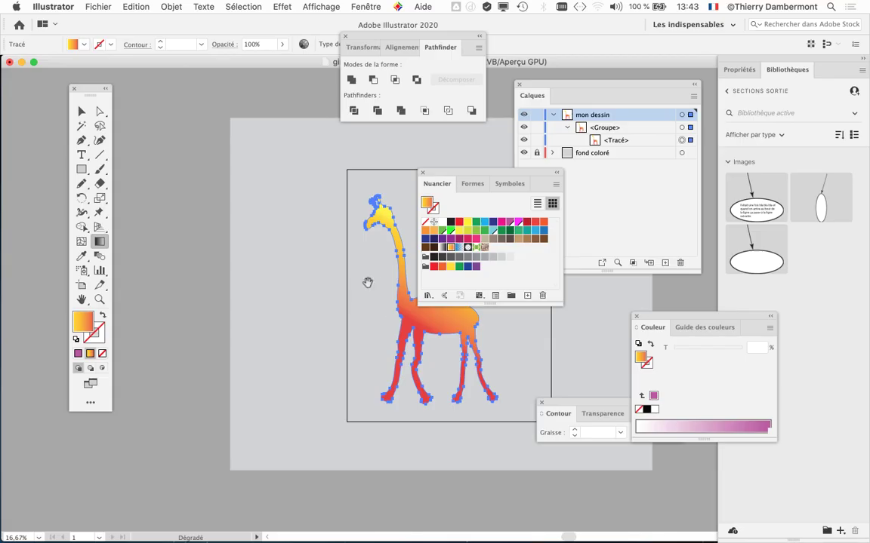
{"action": "left_click_drag", "start_coordinate": [368, 282], "coordinate": [198, 286]}
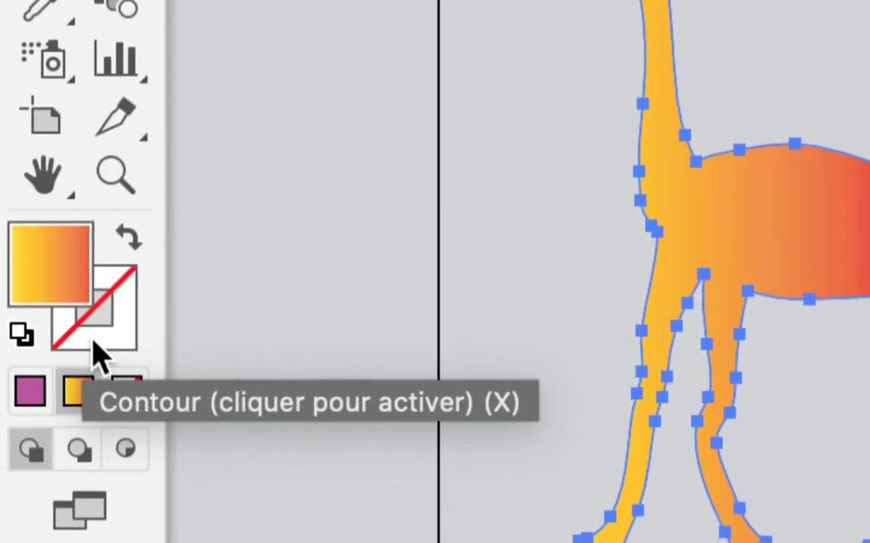
- Try the gradient on the giraffe's stroke, reset the stroke to none and make the fill active again
{"action": "left_click", "coordinate": [93, 342]}
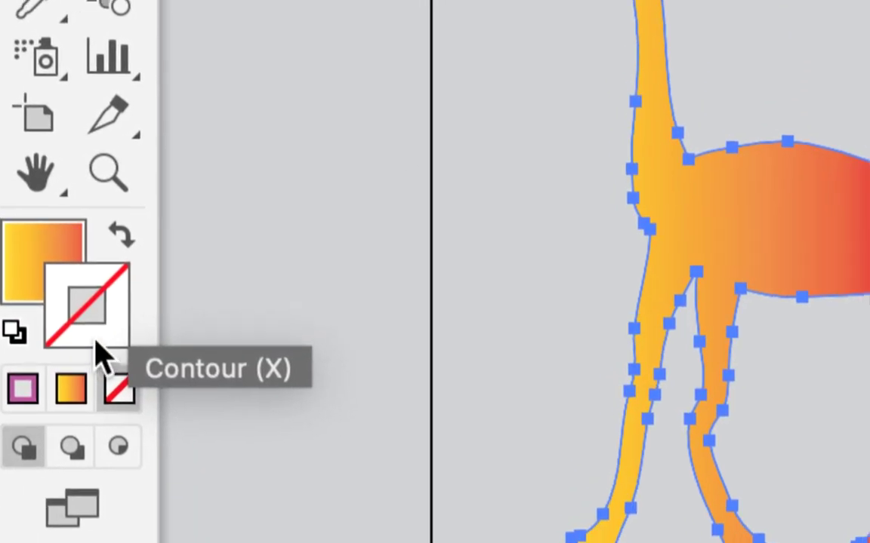
{"action": "left_click", "coordinate": [72, 396]}
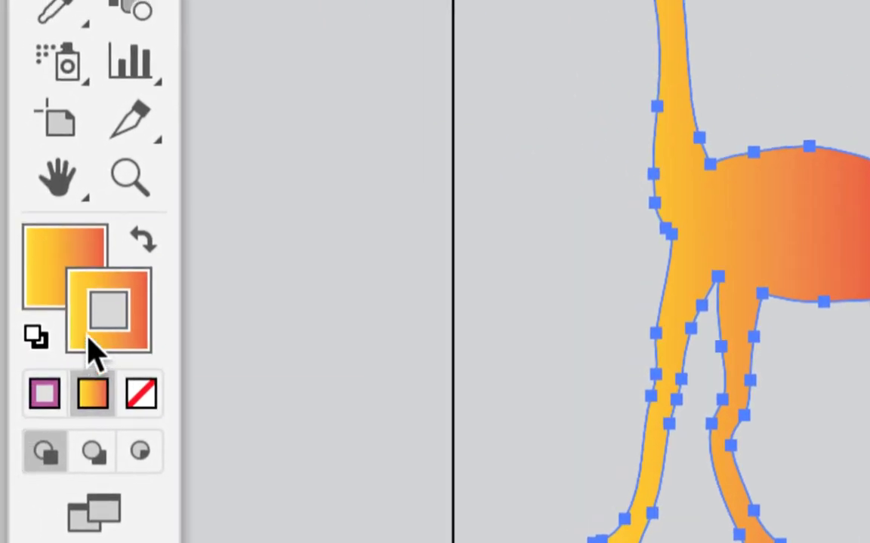
{"action": "left_click", "coordinate": [99, 357]}
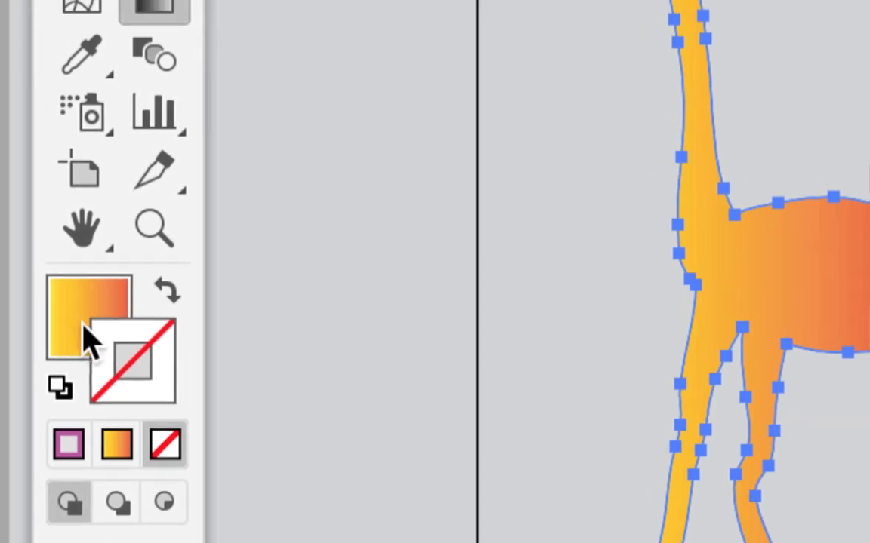
{"action": "left_click", "coordinate": [83, 336]}
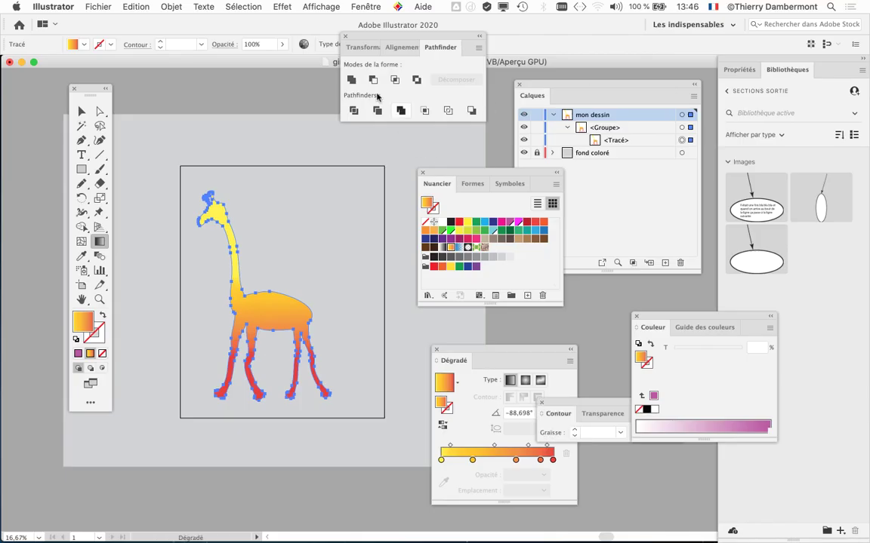
- Bring up the Gradient panel and rearrange the Tools, Swatches and Gradient panels so the giraffe and gradient settings are accessible together
{"action": "left_click_drag", "start_coordinate": [83, 90], "coordinate": [29, 84]}
{"action": "left_click_drag", "start_coordinate": [253, 219], "coordinate": [202, 190]}
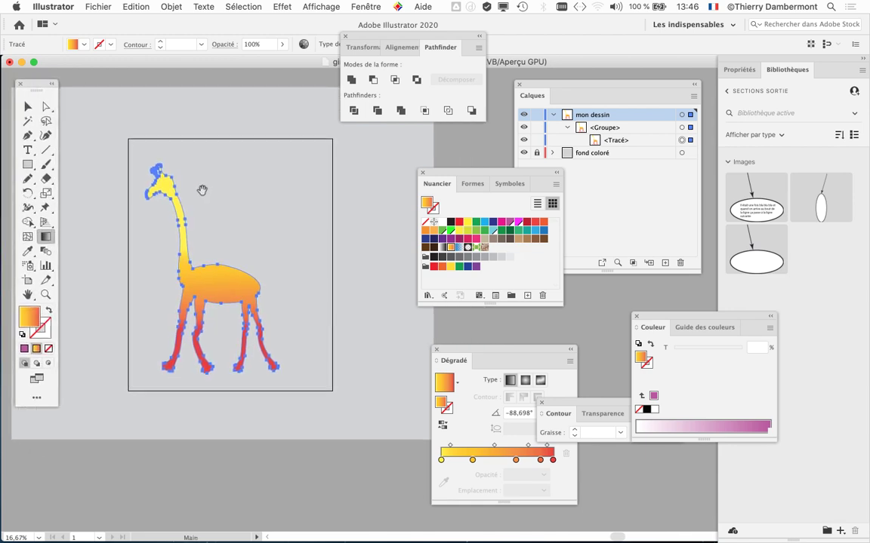
{"action": "left_click", "coordinate": [366, 7]}
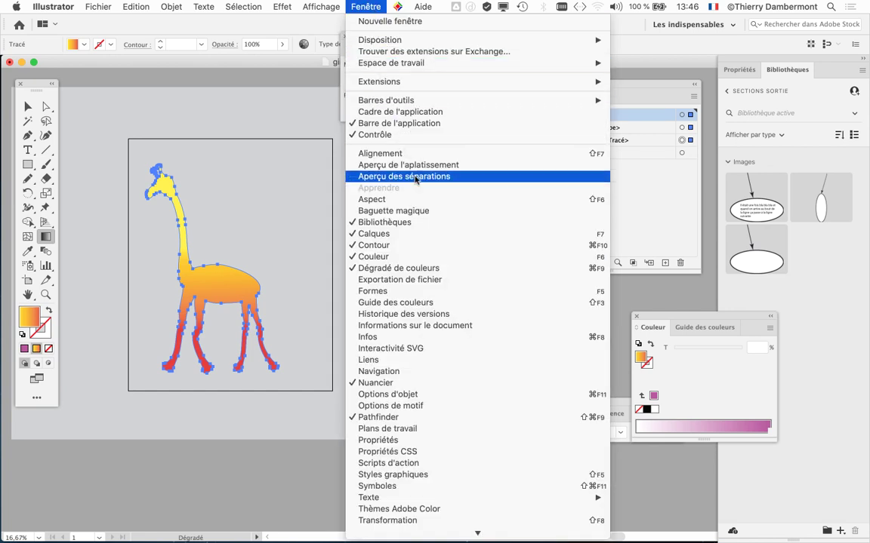
{"action": "left_click", "coordinate": [437, 269]}
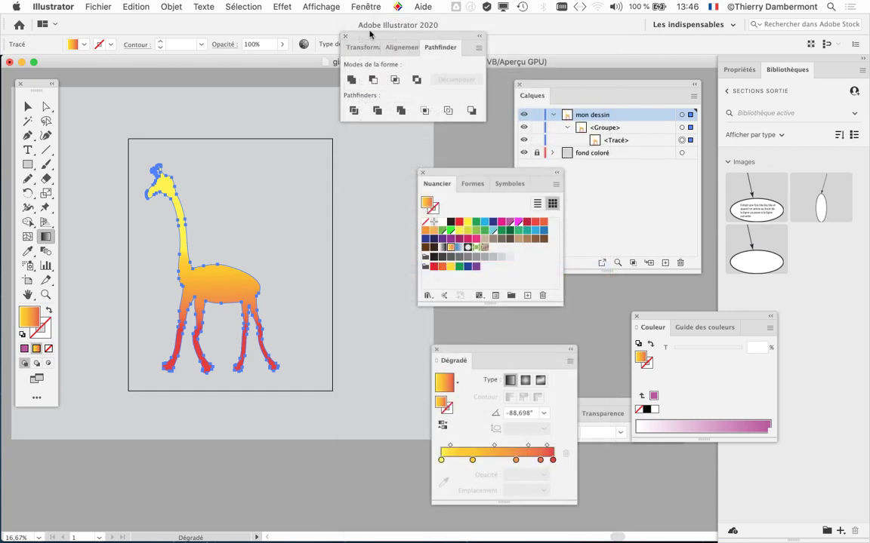
{"action": "left_click_drag", "start_coordinate": [439, 178], "coordinate": [100, 458]}
{"action": "left_click_drag", "start_coordinate": [453, 353], "coordinate": [360, 166]}
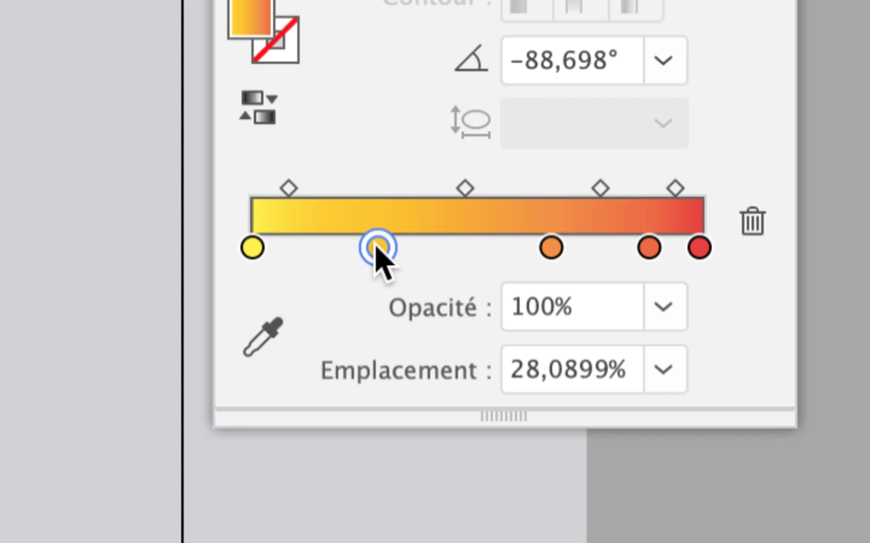
- Remove the three intermediate color stops from the gradient, keeping only the yellow and red end stops
{"action": "left_click_drag", "start_coordinate": [375, 246], "coordinate": [375, 320]}
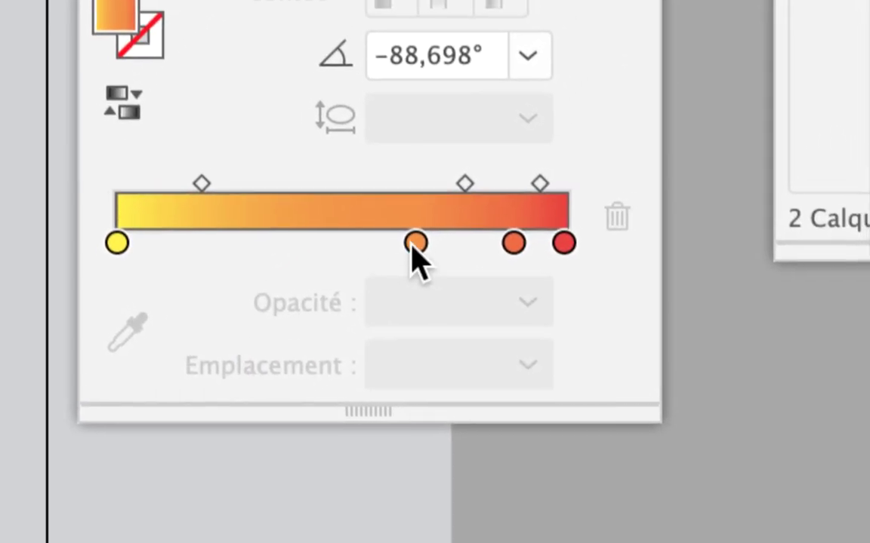
{"action": "left_click_drag", "start_coordinate": [415, 243], "coordinate": [407, 282]}
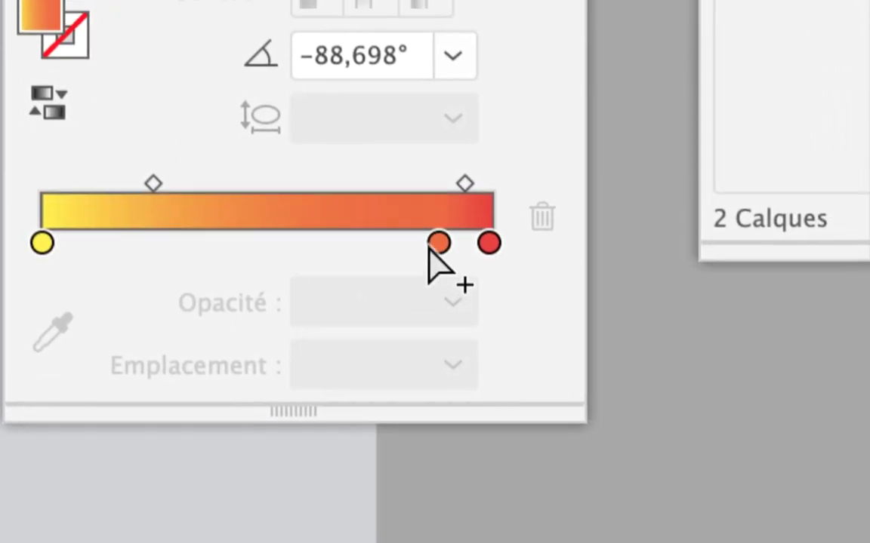
{"action": "left_click_drag", "start_coordinate": [429, 249], "coordinate": [428, 286]}
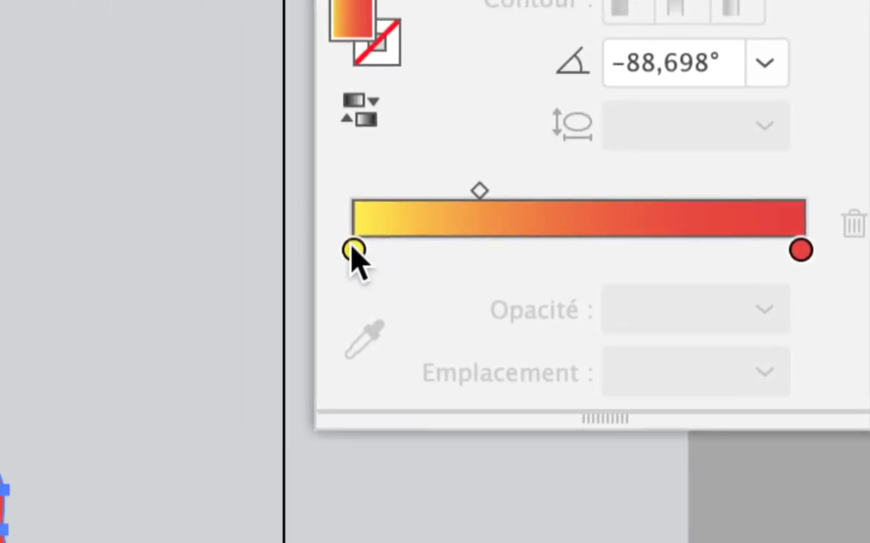
{"action": "left_click", "coordinate": [351, 250]}
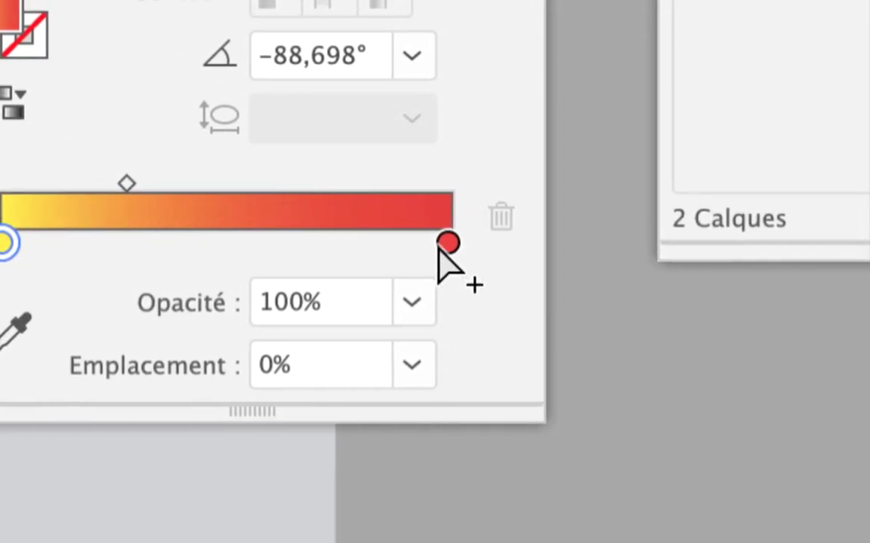
- Recolor the gradient's red end stop to blue with C 90%, M 49% and J 27%
{"action": "left_click", "coordinate": [447, 242]}
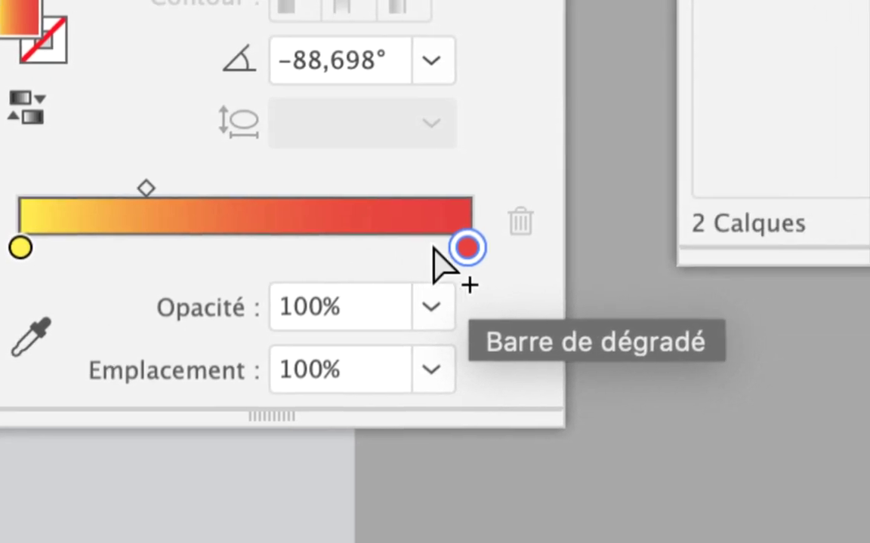
{"action": "double_click", "coordinate": [443, 249]}
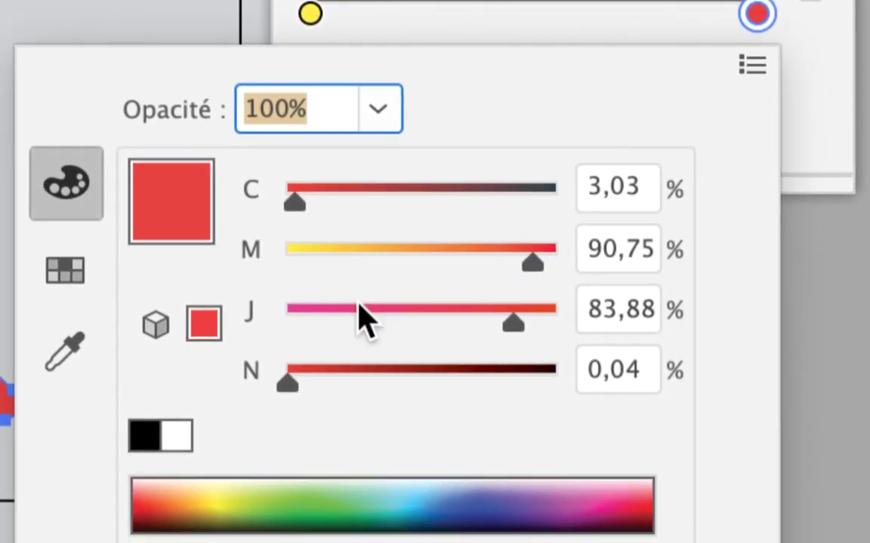
{"action": "left_click", "coordinate": [299, 246]}
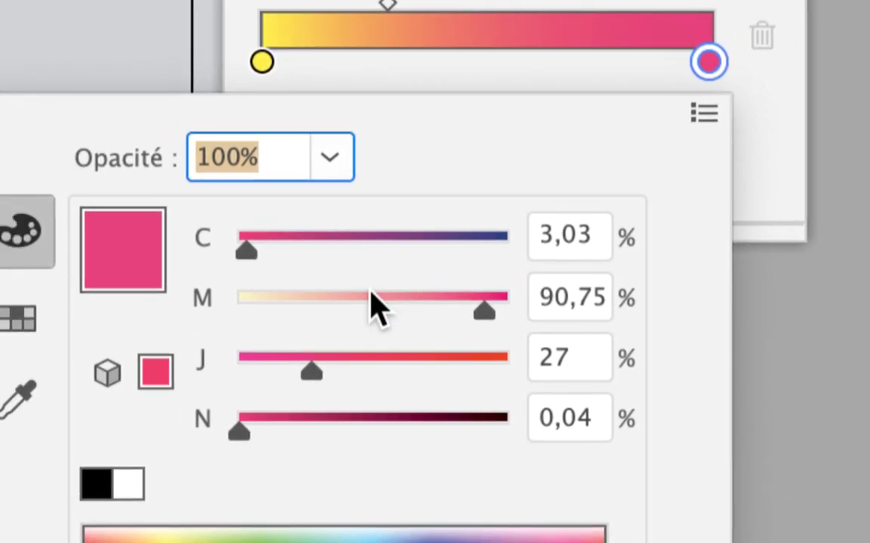
{"action": "left_click", "coordinate": [406, 255]}
{"action": "left_click", "coordinate": [514, 195]}
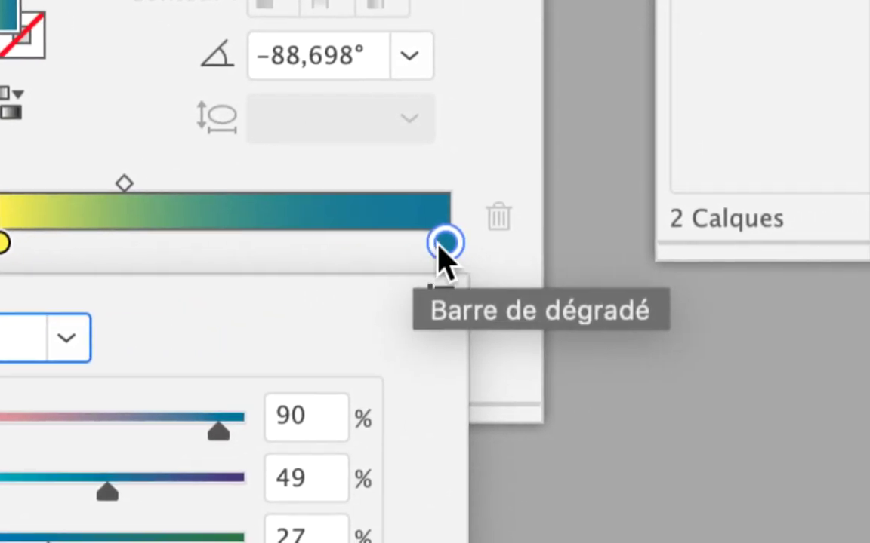
{"action": "left_click", "coordinate": [443, 245]}
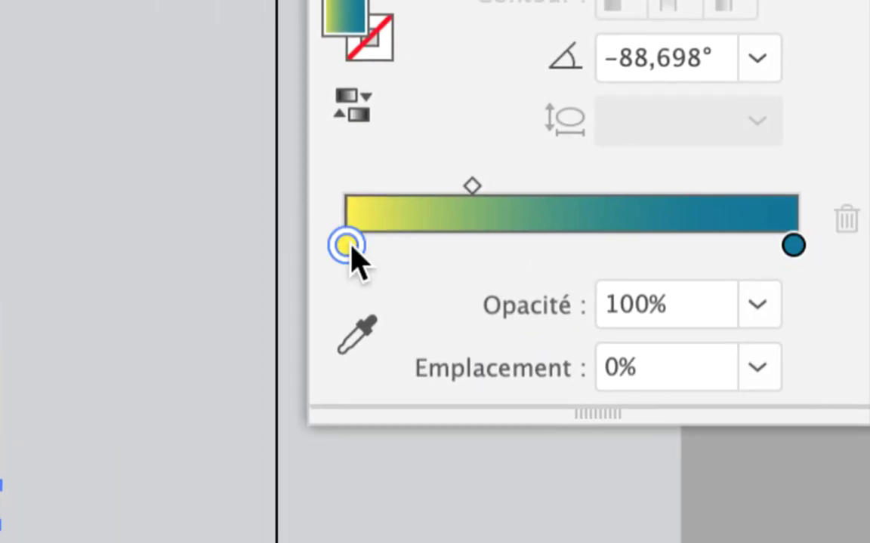
- Recolor the gradient's yellow start stop to green by setting C to 64%
{"action": "double_click", "coordinate": [346, 246]}
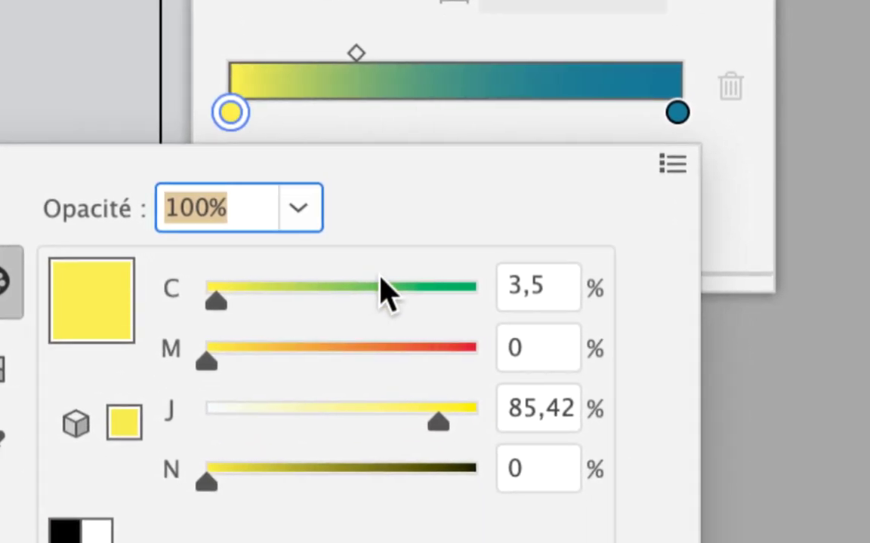
{"action": "left_click", "coordinate": [381, 290]}
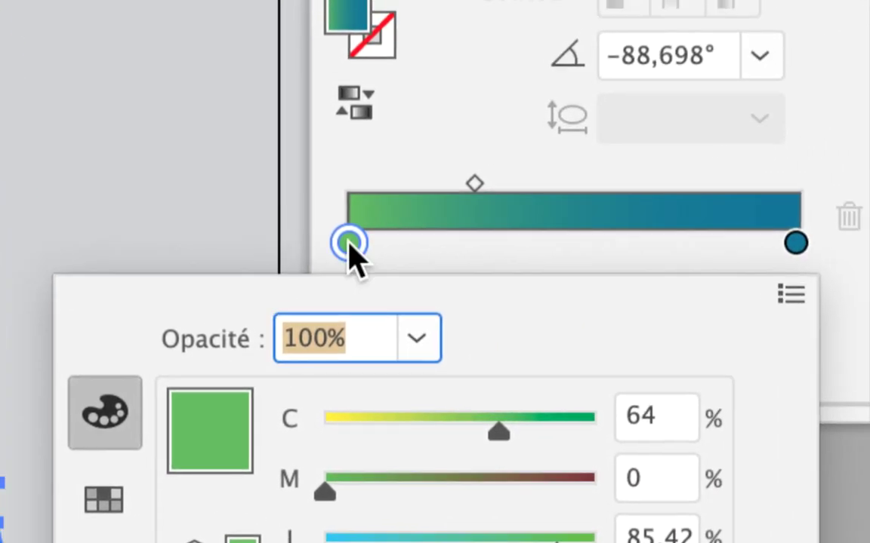
{"action": "left_click", "coordinate": [407, 224]}
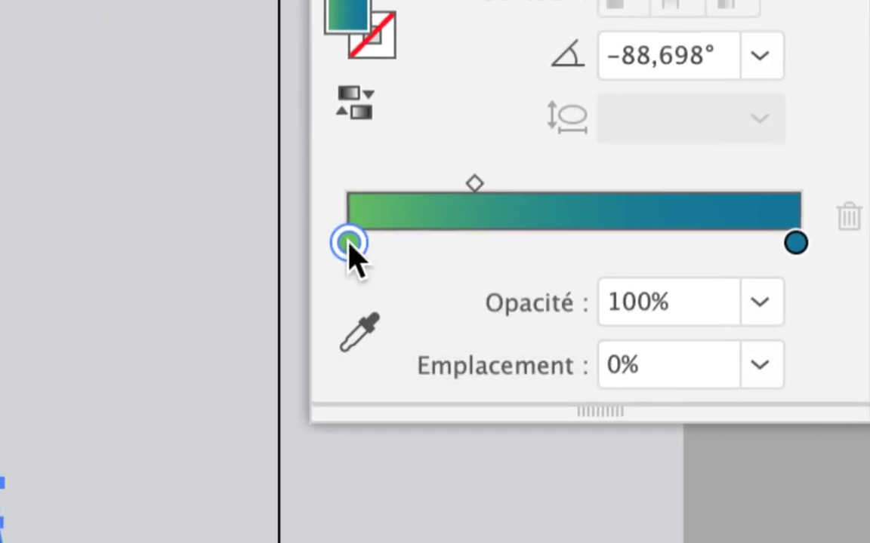
- Reopen the green start stop's color settings and switch the color model from CMJN to RVB
{"action": "double_click", "coordinate": [349, 243]}
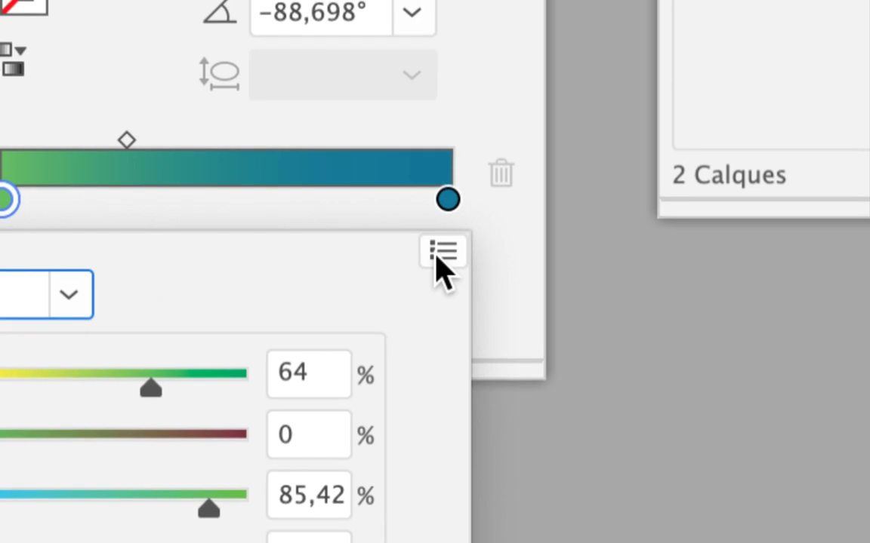
{"action": "left_click", "coordinate": [440, 255]}
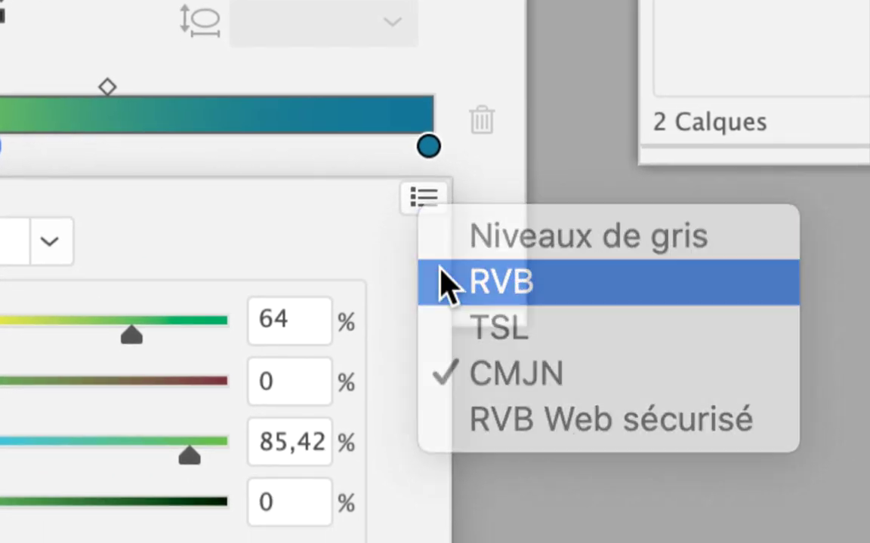
{"action": "left_click", "coordinate": [446, 282]}
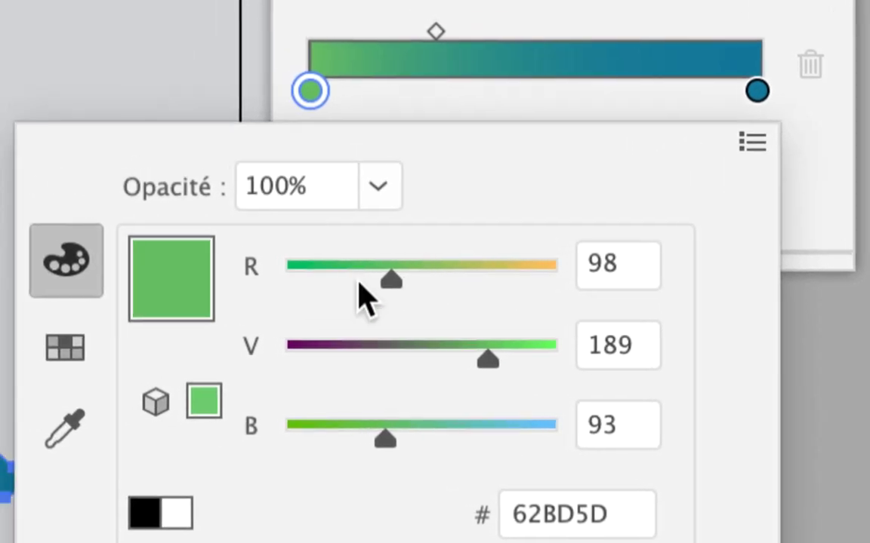
- Set the start stop to bright green with R 0, V 255 and B at its minimum
{"action": "left_click_drag", "start_coordinate": [322, 272], "coordinate": [288, 272]}
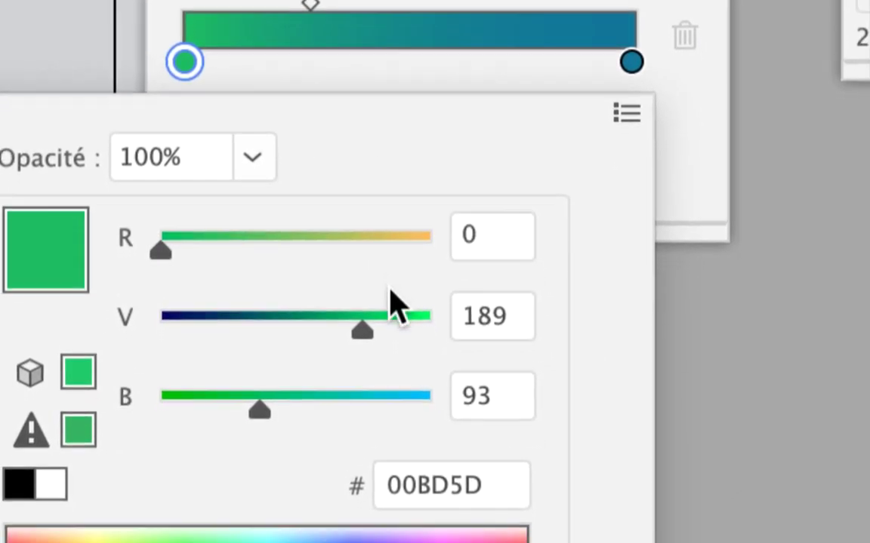
{"action": "left_click_drag", "start_coordinate": [391, 290], "coordinate": [434, 317]}
{"action": "left_click_drag", "start_coordinate": [259, 406], "coordinate": [256, 410]}
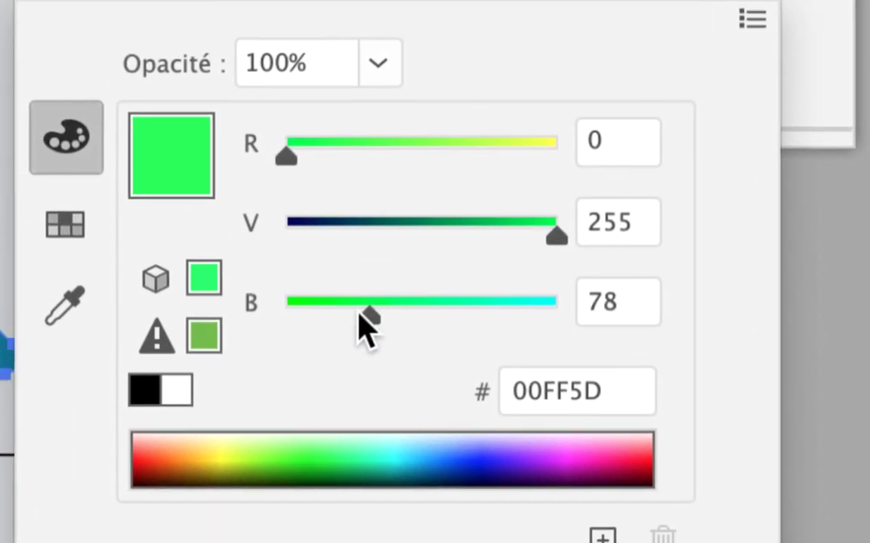
{"action": "left_click_drag", "start_coordinate": [358, 314], "coordinate": [288, 314]}
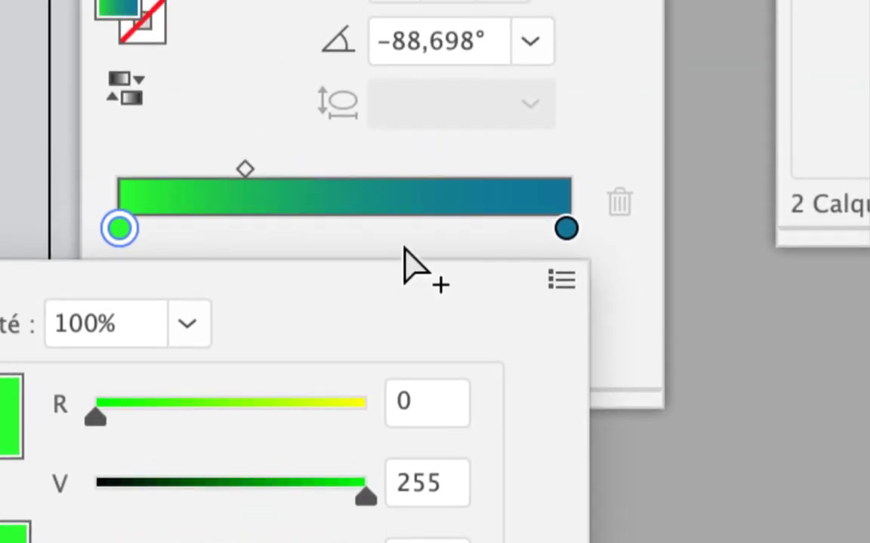
- Recolor the gradient's blue end stop to pink by raising R to 247 and increasing B, keeping V at 117
{"action": "left_click", "coordinate": [484, 76]}
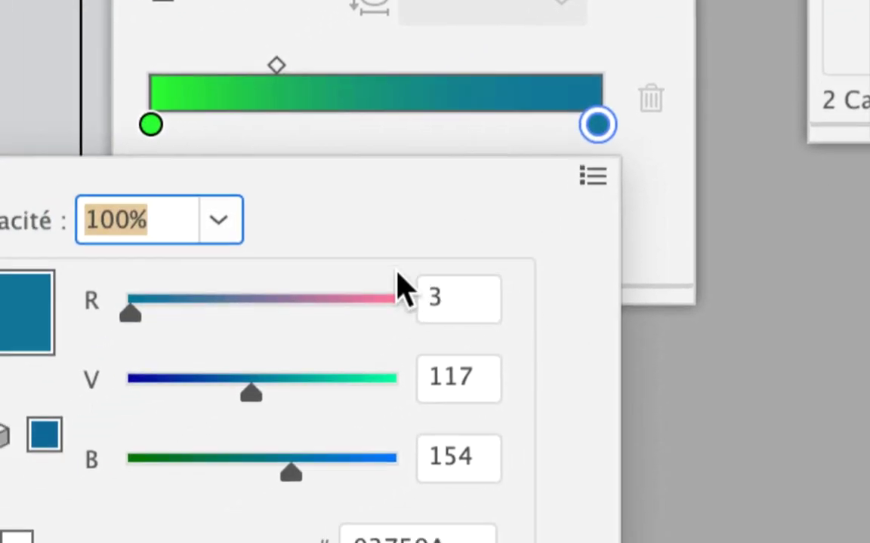
{"action": "left_click_drag", "start_coordinate": [239, 414], "coordinate": [233, 428]}
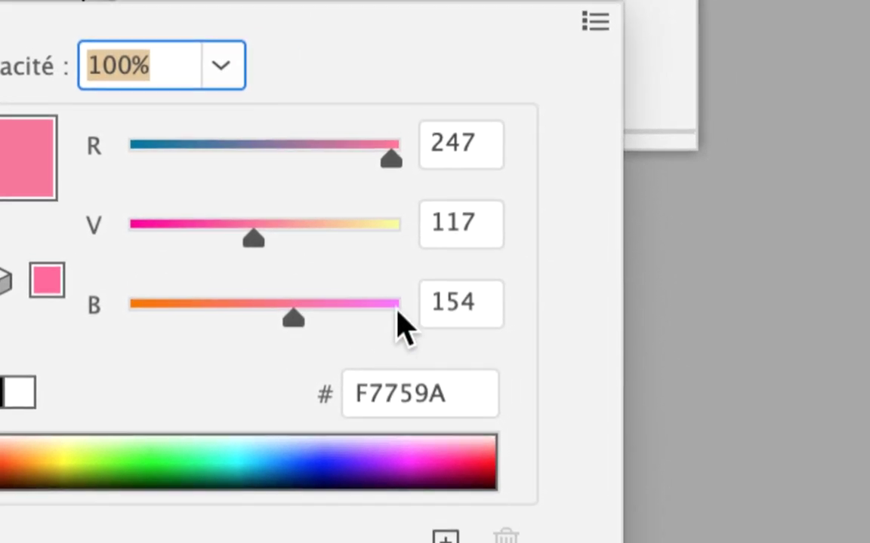
{"action": "left_click", "coordinate": [563, 375]}
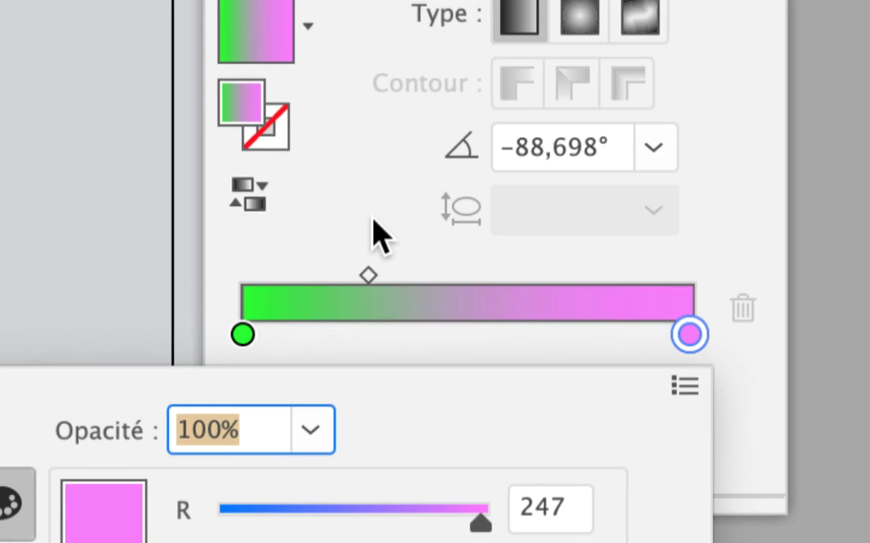
{"action": "left_click", "coordinate": [377, 237]}
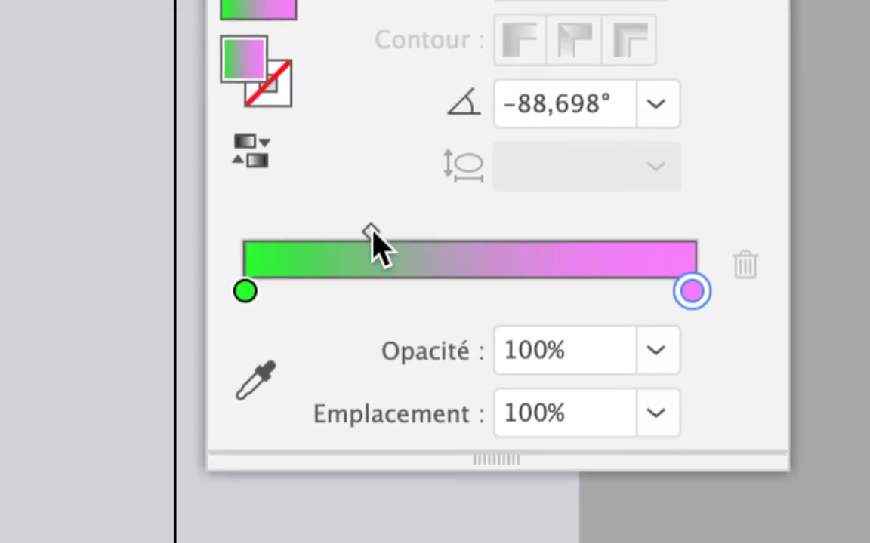
- Shift the midpoint between the green and pink stops back and forth, ending at 13%
{"action": "left_click_drag", "start_coordinate": [372, 233], "coordinate": [596, 232]}
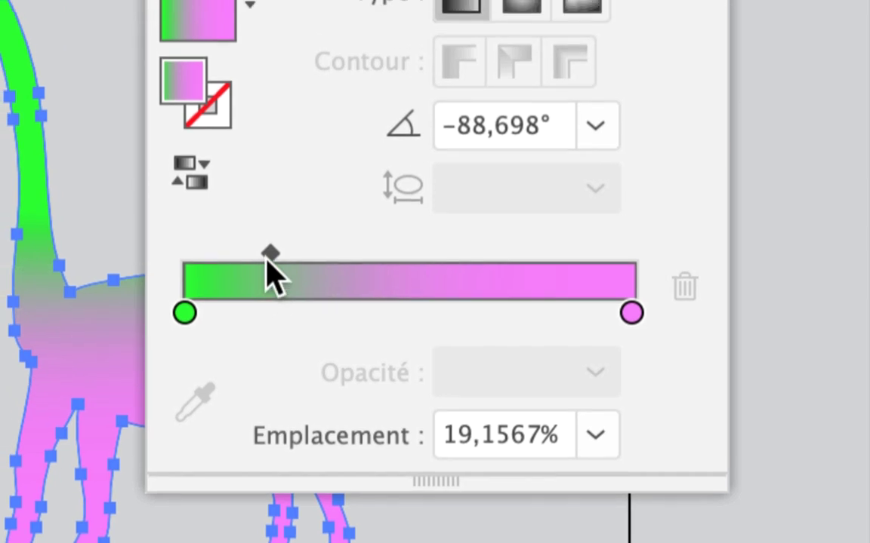
{"action": "left_click_drag", "start_coordinate": [258, 194], "coordinate": [227, 197]}
{"action": "left_click_drag", "start_coordinate": [260, 272], "coordinate": [394, 272]}
{"action": "left_click_drag", "start_coordinate": [289, 263], "coordinate": [150, 262]}
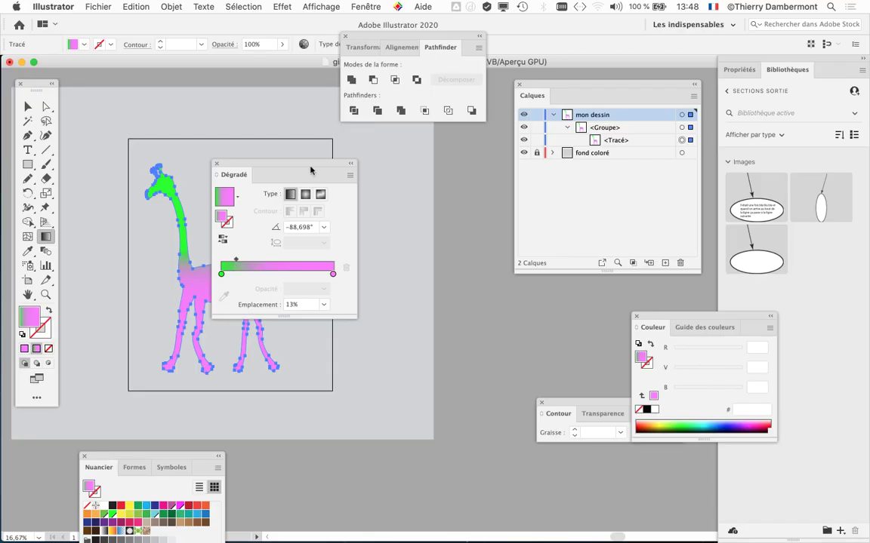
- Switch the giraffe's gradient type from linear to radial and move the gradient settings clear of the drawing
{"action": "left_click_drag", "start_coordinate": [310, 171], "coordinate": [400, 178]}
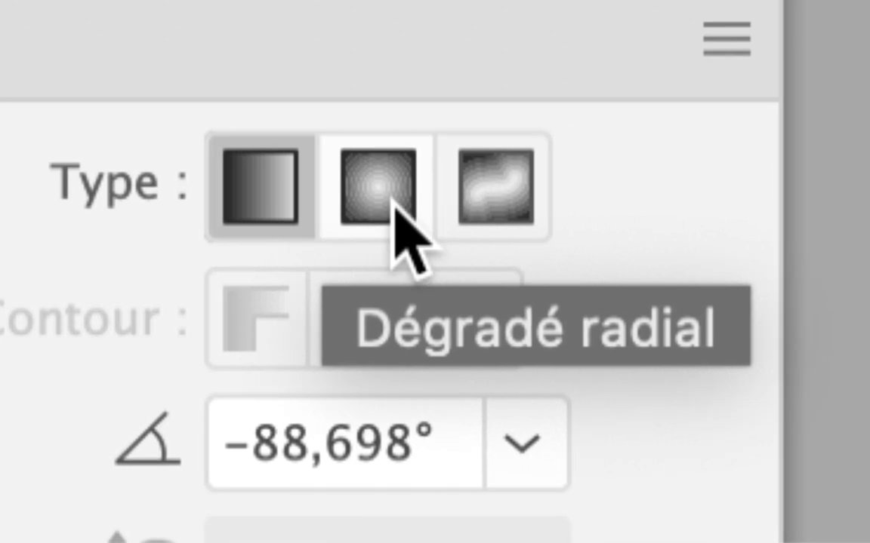
{"action": "left_click", "coordinate": [393, 203]}
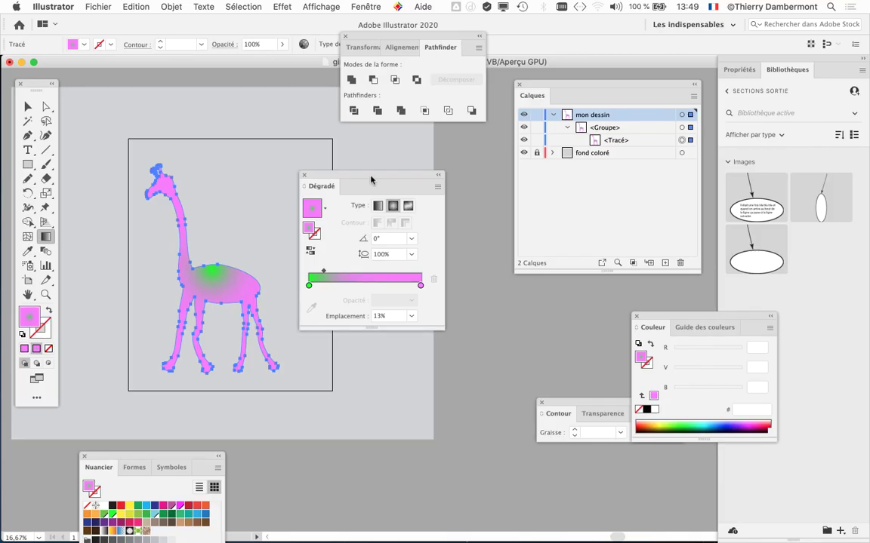
{"action": "left_click_drag", "start_coordinate": [370, 180], "coordinate": [466, 160]}
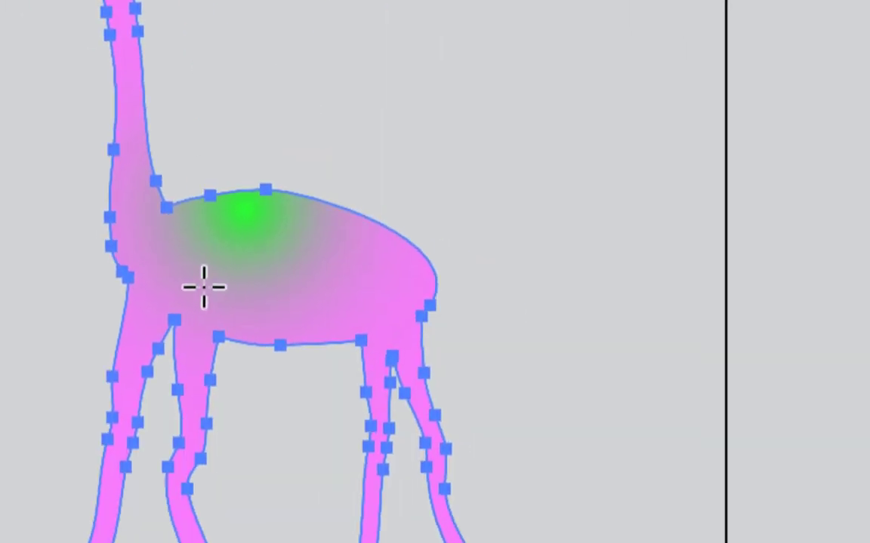
- Redraw the radial gradient several times on the giraffe, ending with one from the body upward at about 75°
{"action": "left_click_drag", "start_coordinate": [684, 436], "coordinate": [868, 468]}
{"action": "left_click_drag", "start_coordinate": [218, 289], "coordinate": [237, 281]}
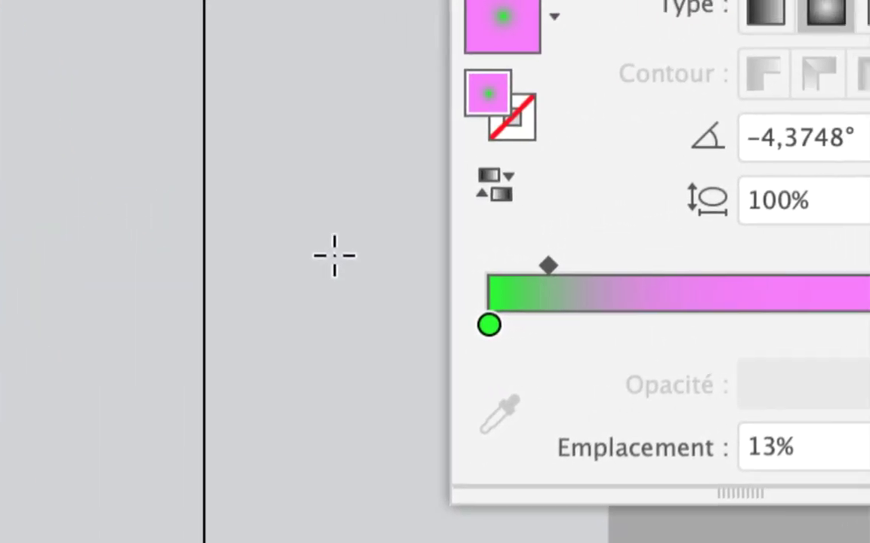
{"action": "left_click_drag", "start_coordinate": [333, 256], "coordinate": [330, 271]}
{"action": "scroll", "coordinate": [212, 301], "scroll_direction": "up", "scroll_amount": 3}
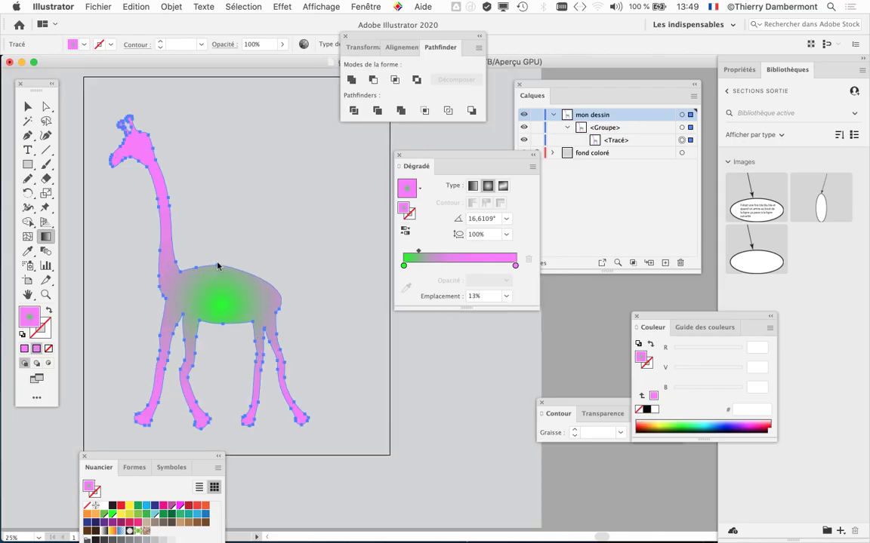
{"action": "left_click_drag", "start_coordinate": [214, 299], "coordinate": [304, 45]}
{"action": "left_click_drag", "start_coordinate": [210, 327], "coordinate": [230, 100]}
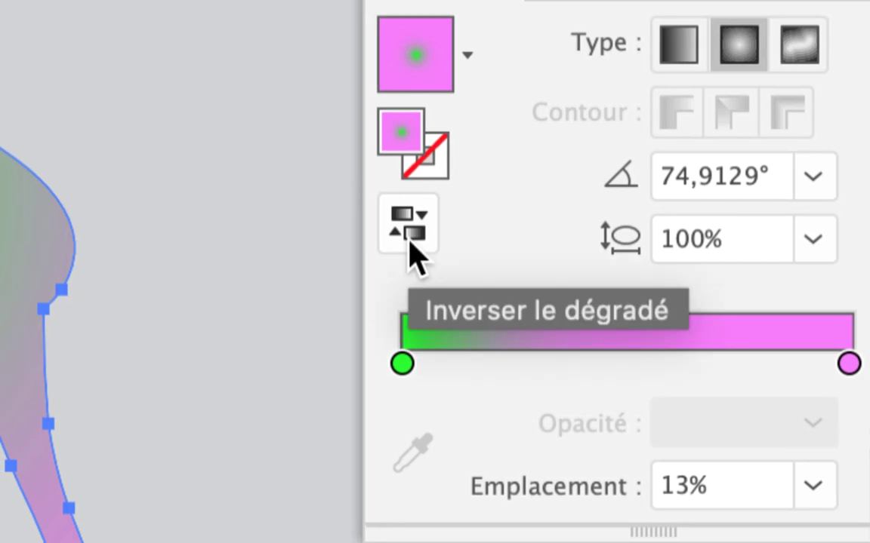
- Reverse the radial gradient's colors and redraw it from the giraffe's body upward at about 75°
{"action": "left_click", "coordinate": [411, 226]}
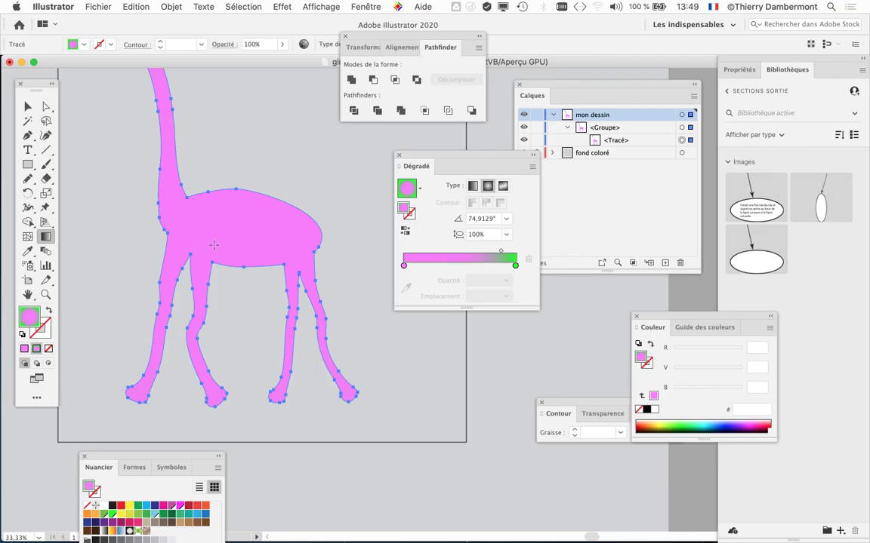
{"action": "left_click_drag", "start_coordinate": [213, 245], "coordinate": [251, 98]}
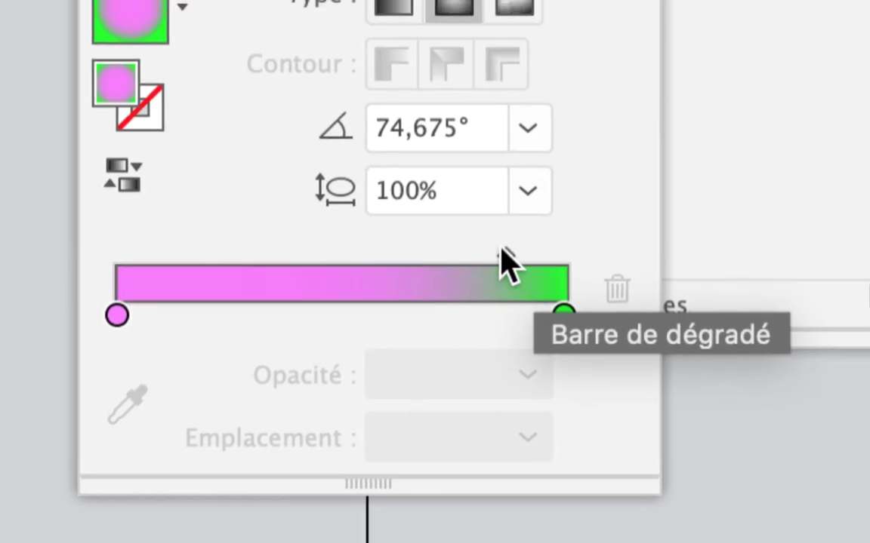
- Move the gradient's midpoint to about 68.7% and redraw the radial gradient on the giraffe at about 79.5°
{"action": "left_click_drag", "start_coordinate": [500, 252], "coordinate": [483, 252]}
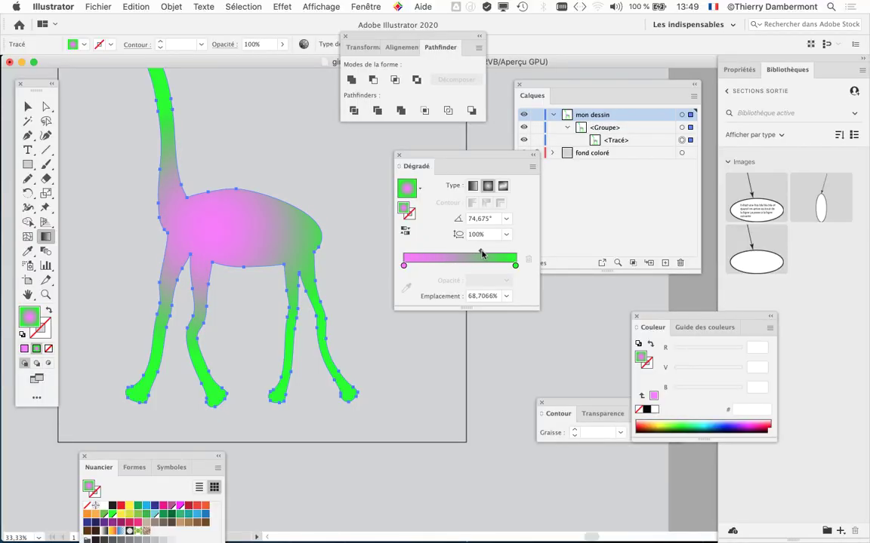
{"action": "scroll", "coordinate": [250, 259], "scroll_direction": "down", "scroll_amount": 1}
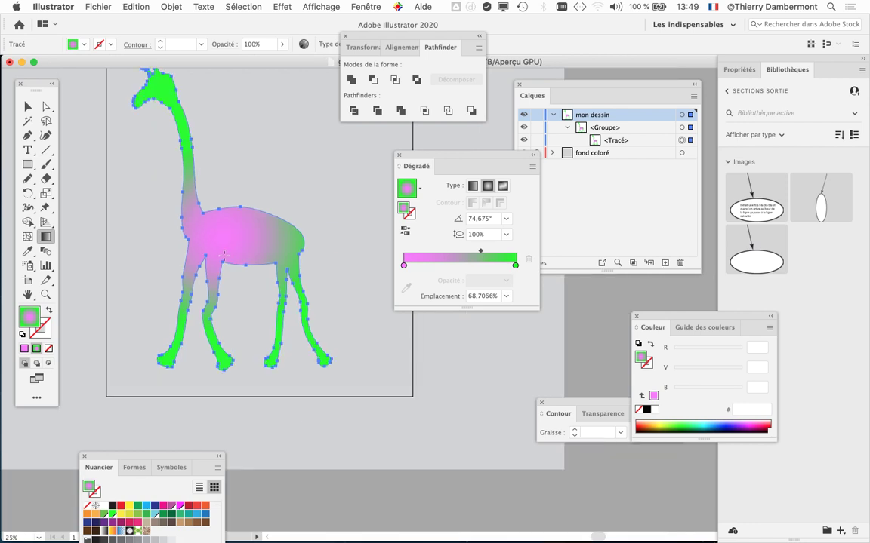
{"action": "scroll", "coordinate": [243, 104], "scroll_direction": "up", "scroll_amount": 3}
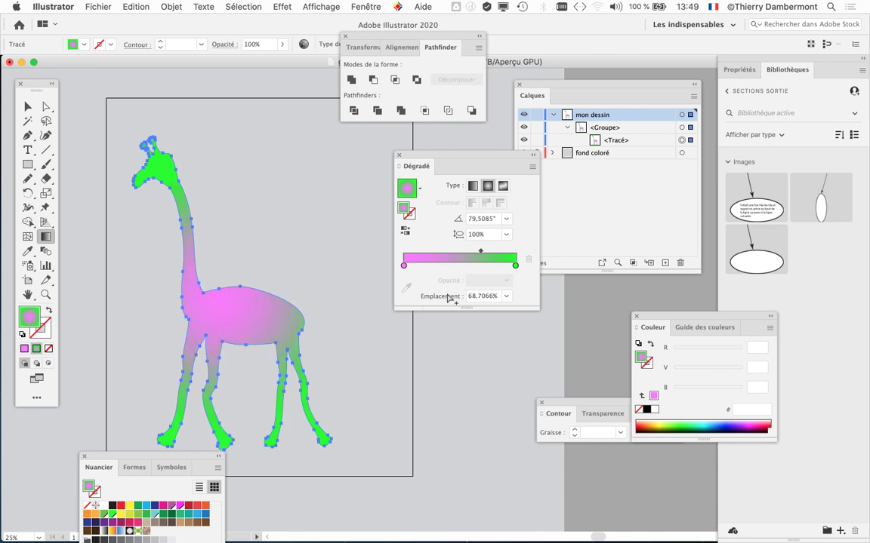
{"action": "left_click_drag", "start_coordinate": [444, 160], "coordinate": [464, 153]}
{"action": "left_click_drag", "start_coordinate": [142, 221], "coordinate": [166, 184]}
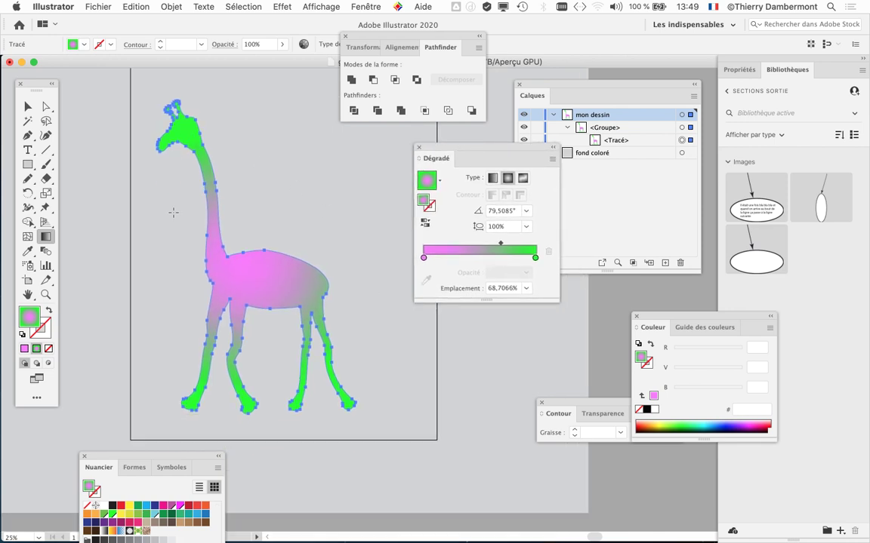
- Save the drawing as a new version named "girafe - 11 formes réunies.ai" in the formation stylisme jour 1 matin folder
{"action": "left_click", "coordinate": [101, 6]}
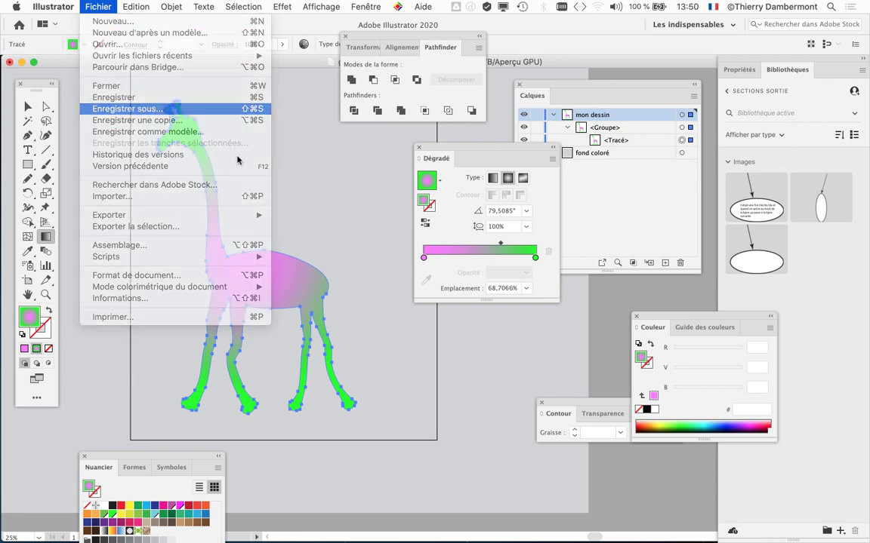
{"action": "left_click", "coordinate": [137, 107]}
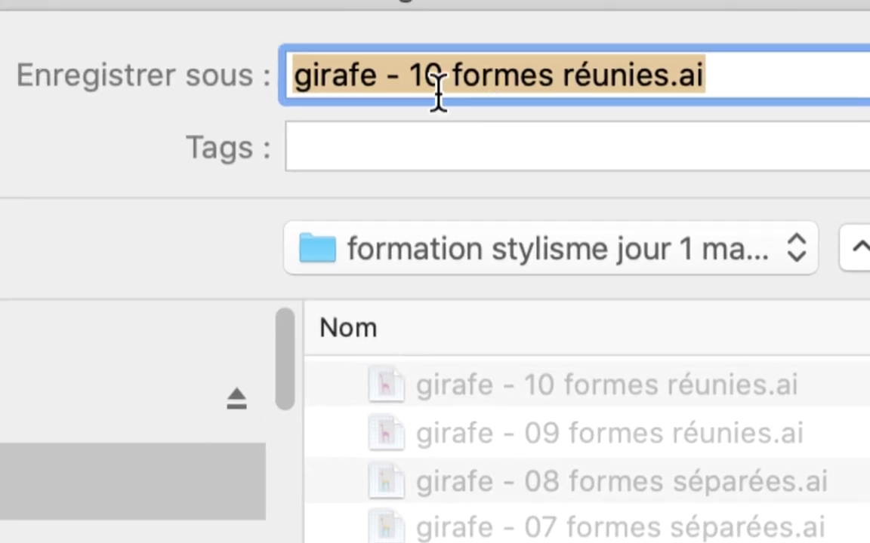
{"action": "left_click", "coordinate": [428, 90]}
{"action": "key", "text": "shift+Right"}
{"action": "type", "text": "1"}
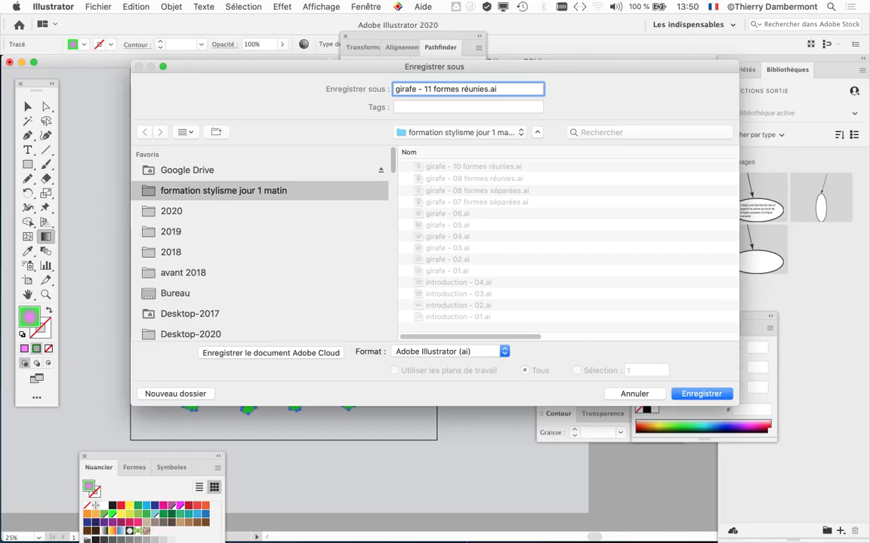